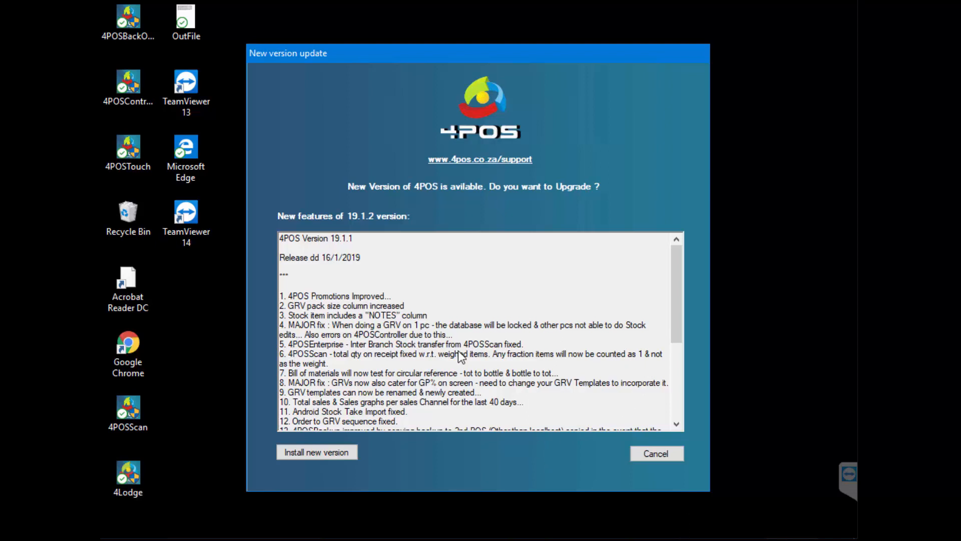
Step: Read through the release notes for version 19.1.2, including items 19 to 23 at the end of the list
drag(678, 294, 678, 318)
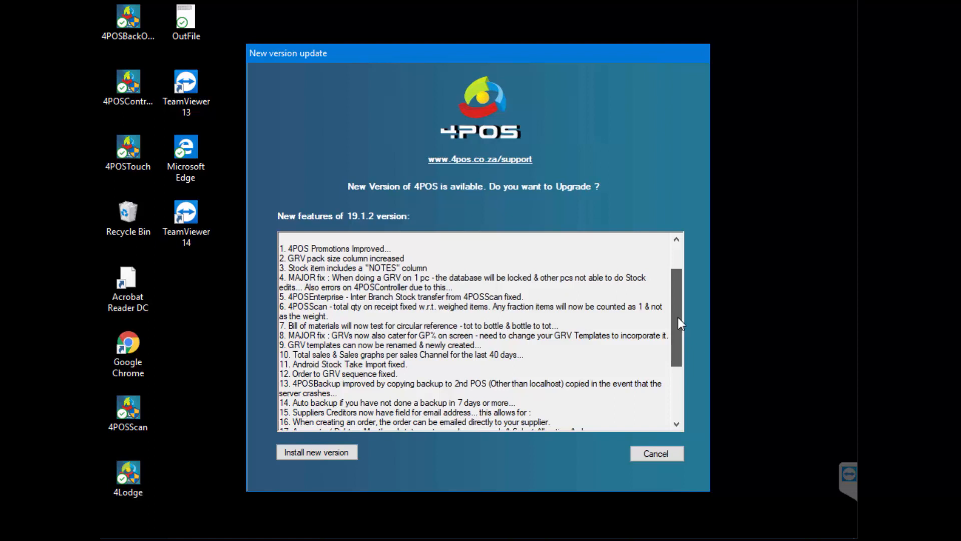
drag(675, 308, 674, 283)
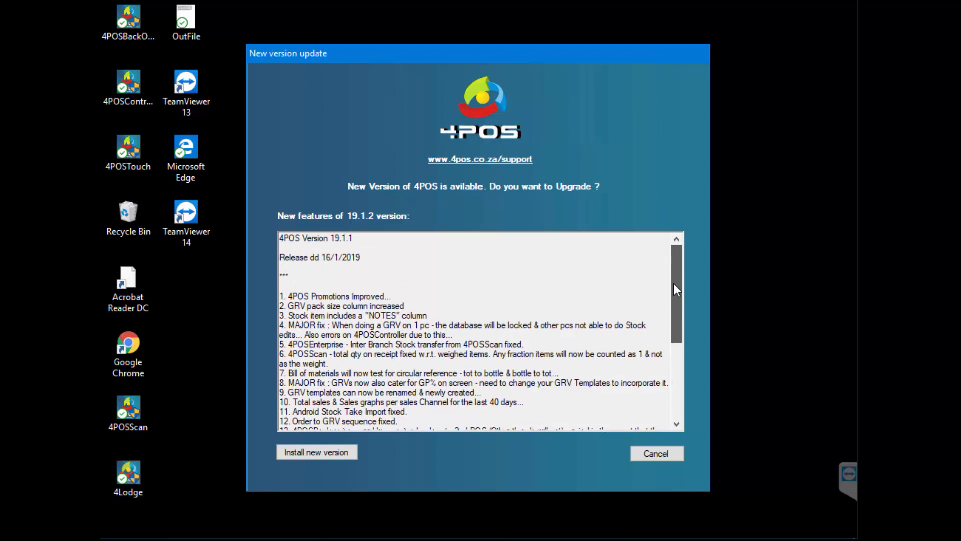
drag(674, 283, 674, 284)
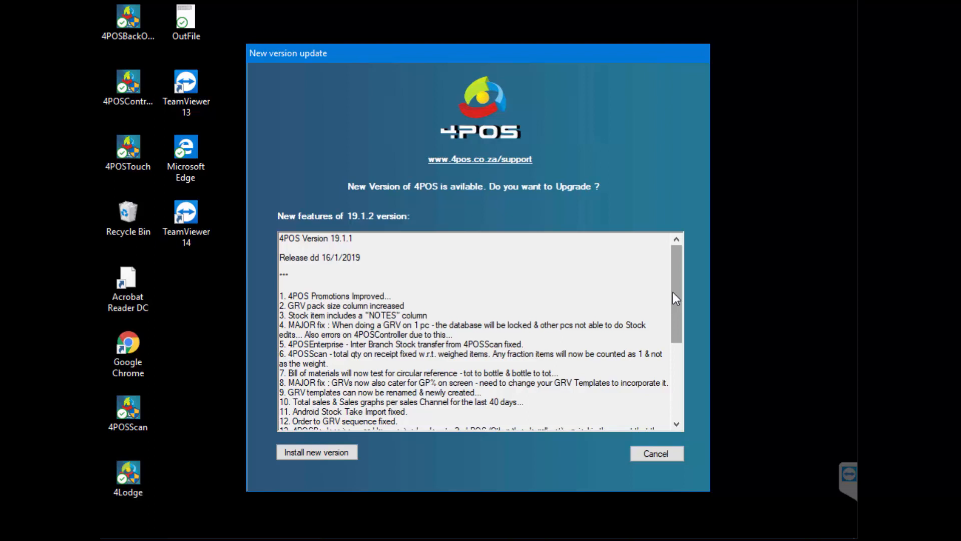
drag(673, 293, 665, 390)
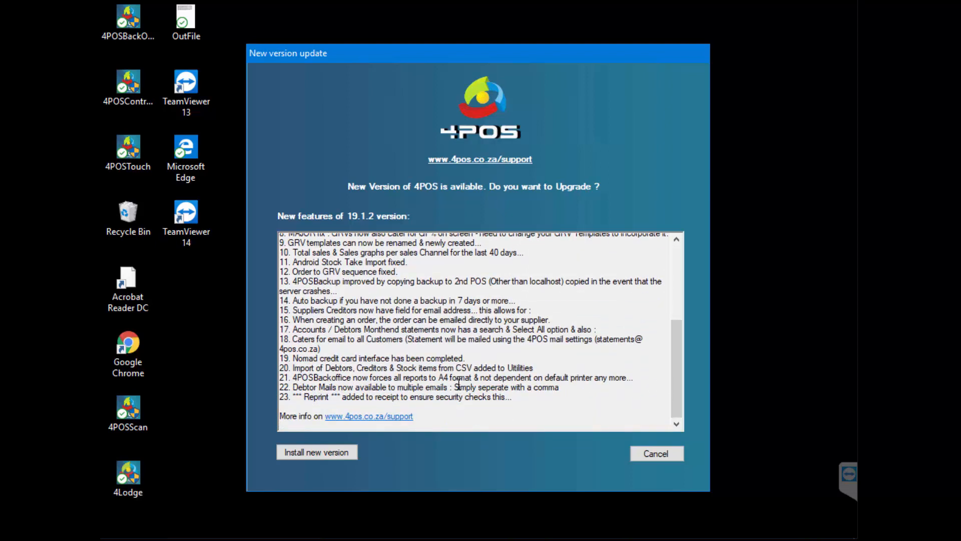
drag(294, 359, 533, 397)
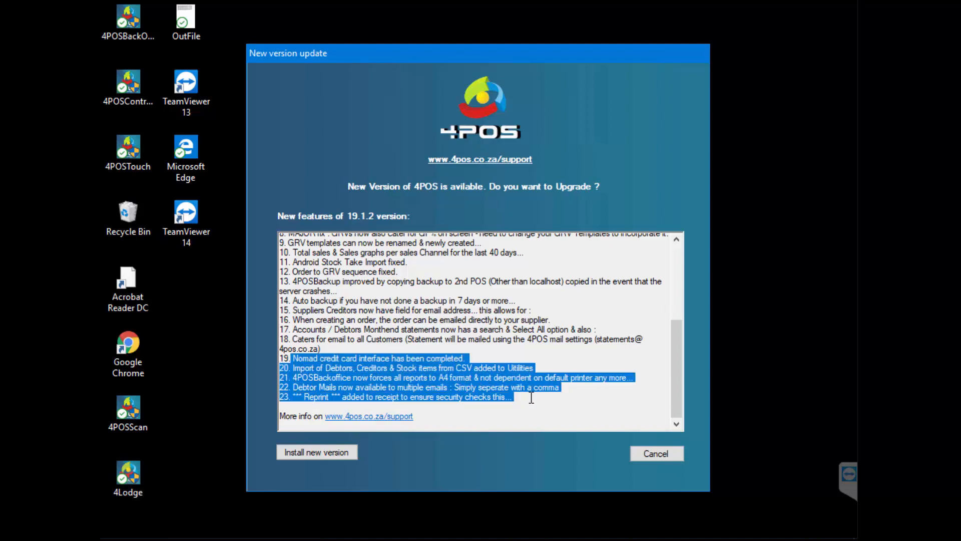
drag(677, 401, 674, 300)
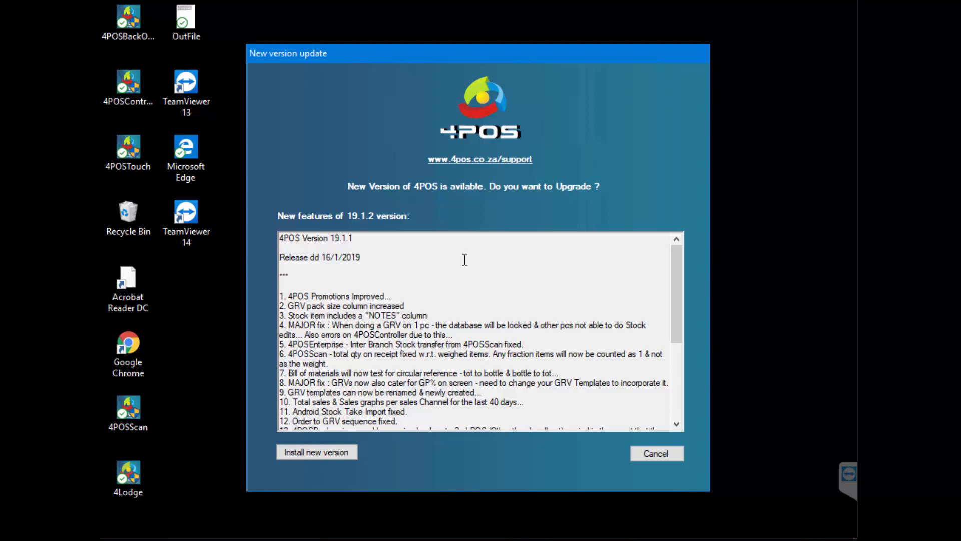
Step: Install the new 4POS version, acknowledge the database backup and close the finished update script
click(348, 453)
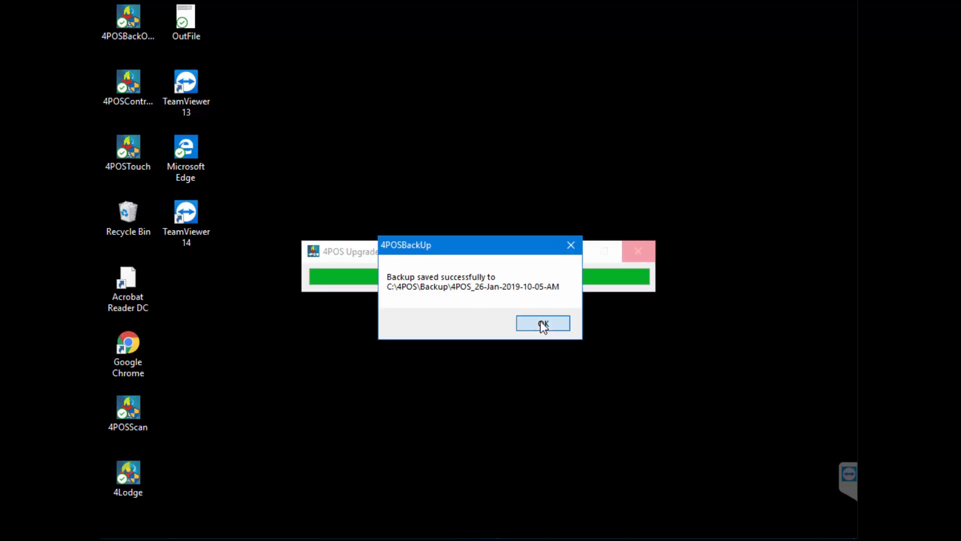
click(543, 324)
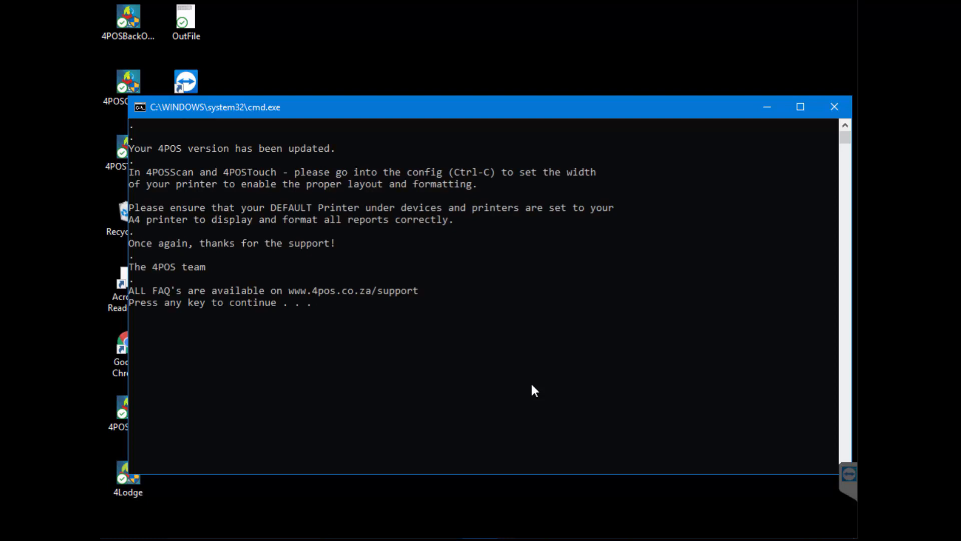
key(Return)
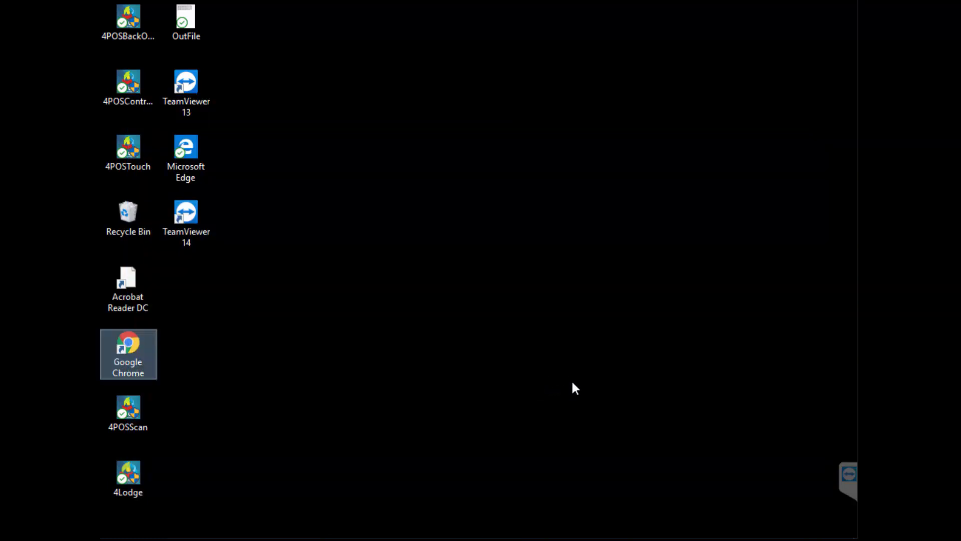
Step: Launch 4POSBackOffice, postpone the online registration and log in with the prefilled default account
double_click(130, 28)
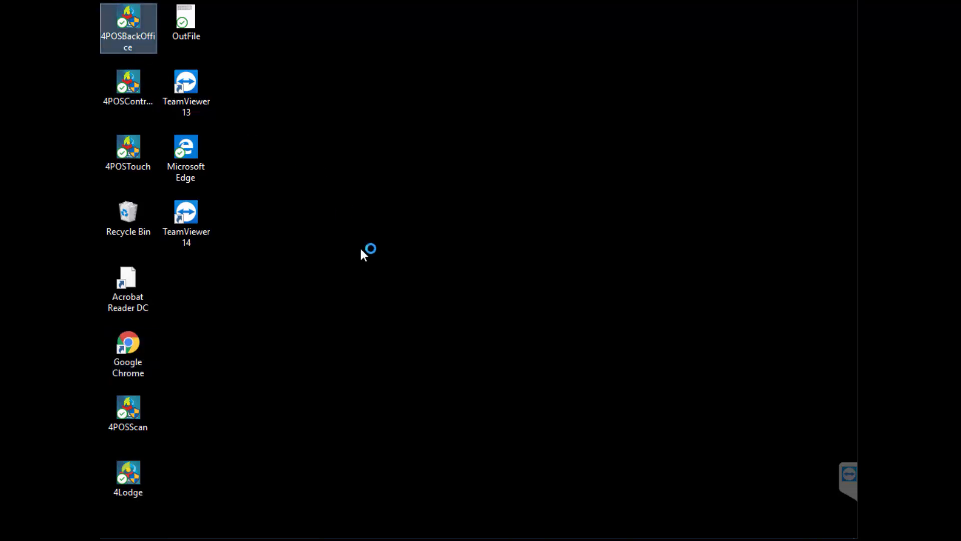
click(436, 385)
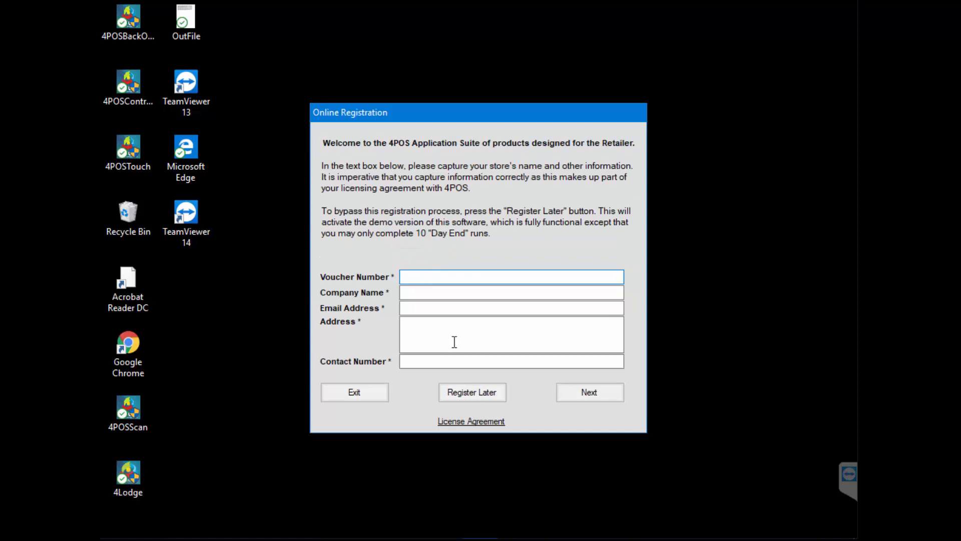
click(484, 393)
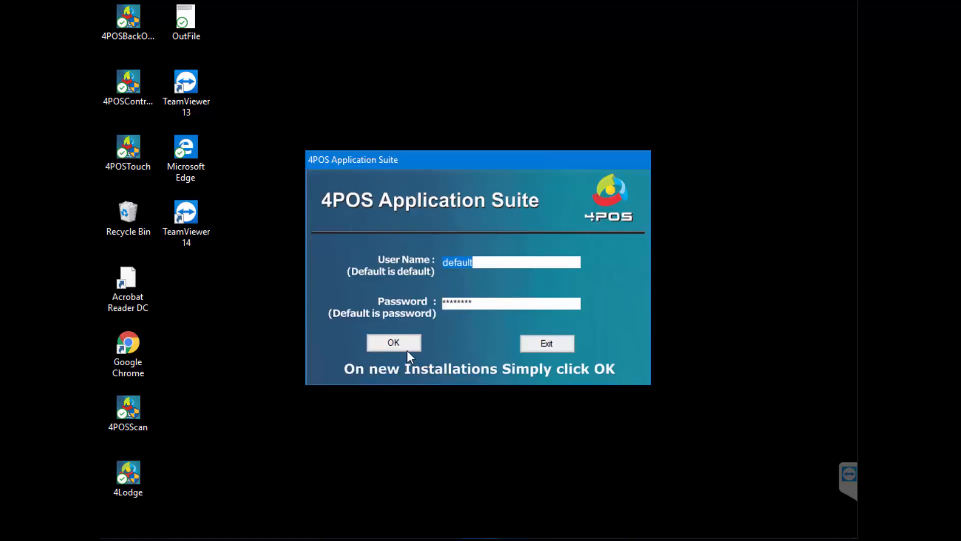
click(379, 346)
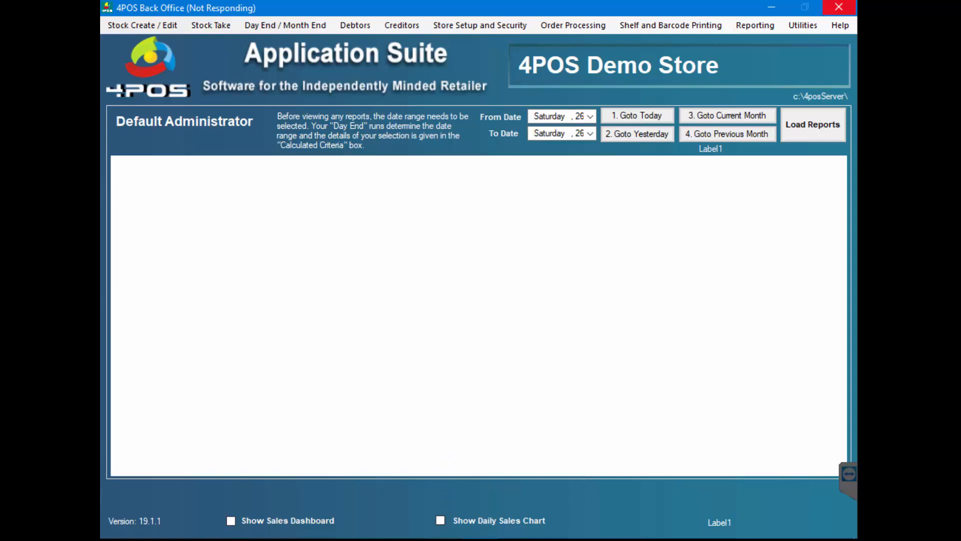
Step: Switch to the 4POS Support forum in Chrome, highlight the new-version news and open the 4POS Downloads board
click(437, 539)
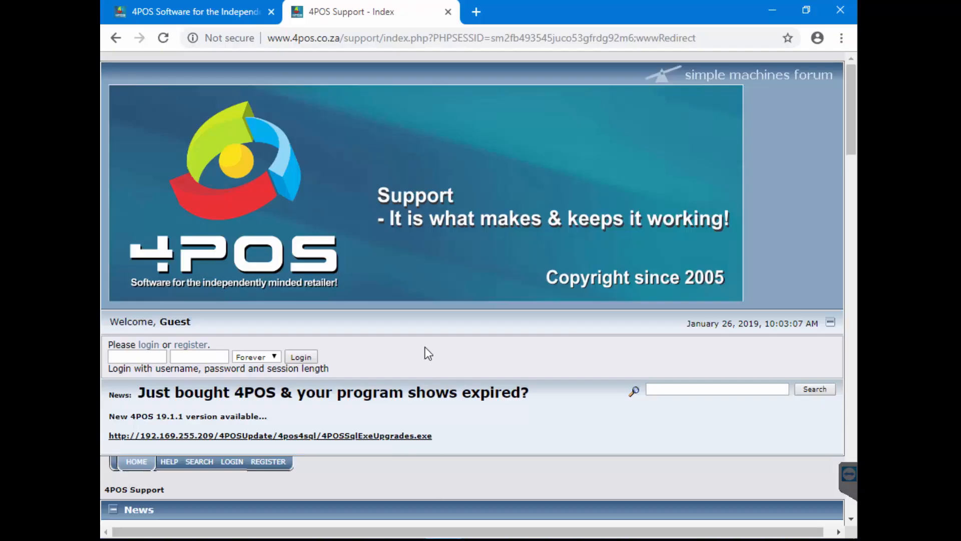
scroll(427, 352, down, 4)
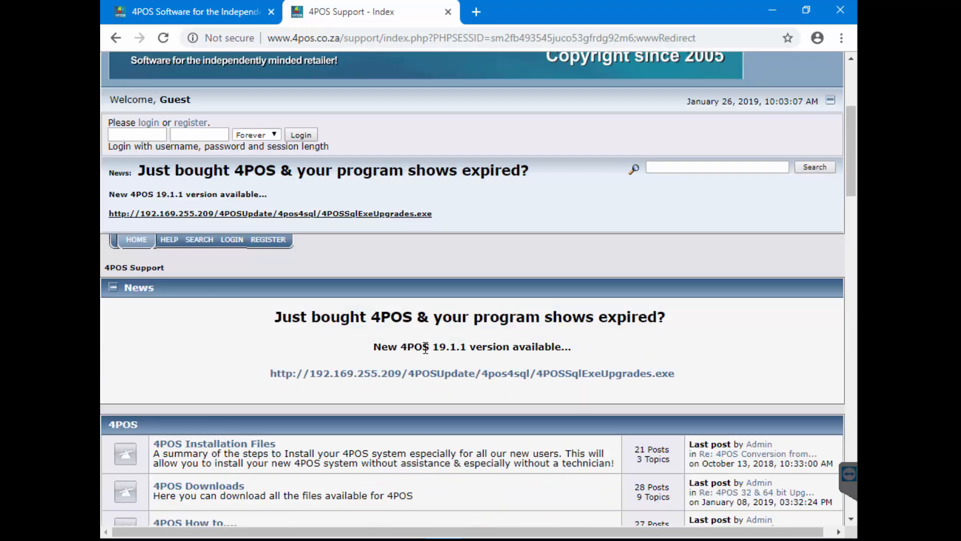
drag(274, 319, 626, 347)
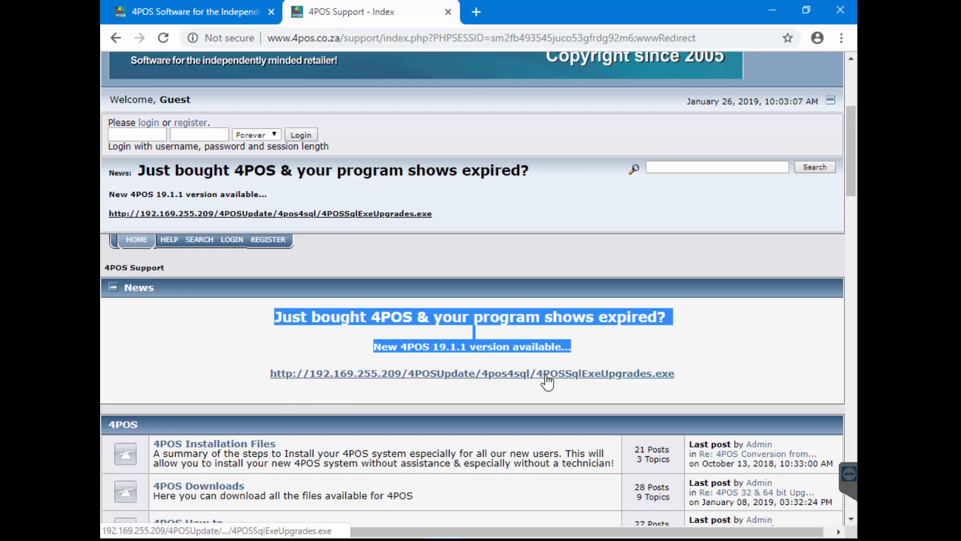
scroll(322, 361, down, 1)
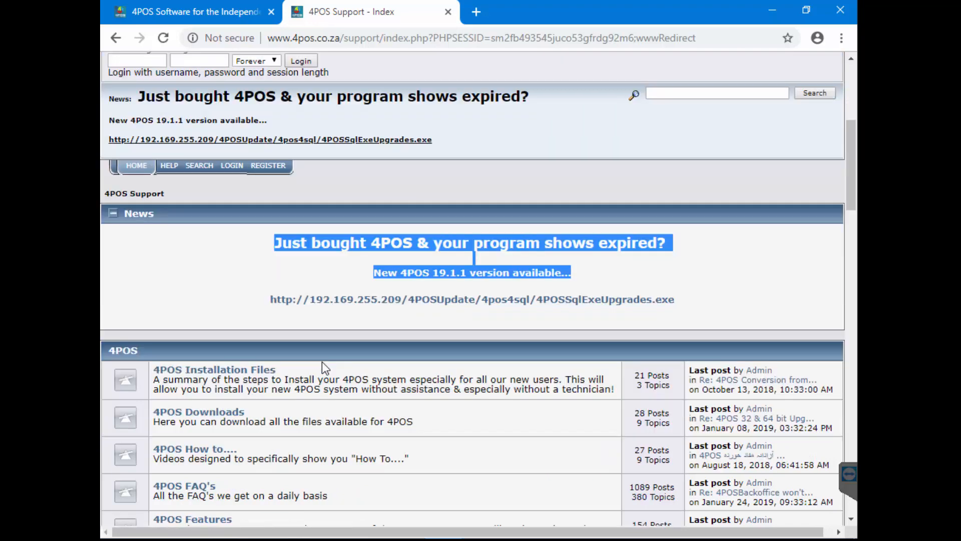
scroll(322, 362, down, 1)
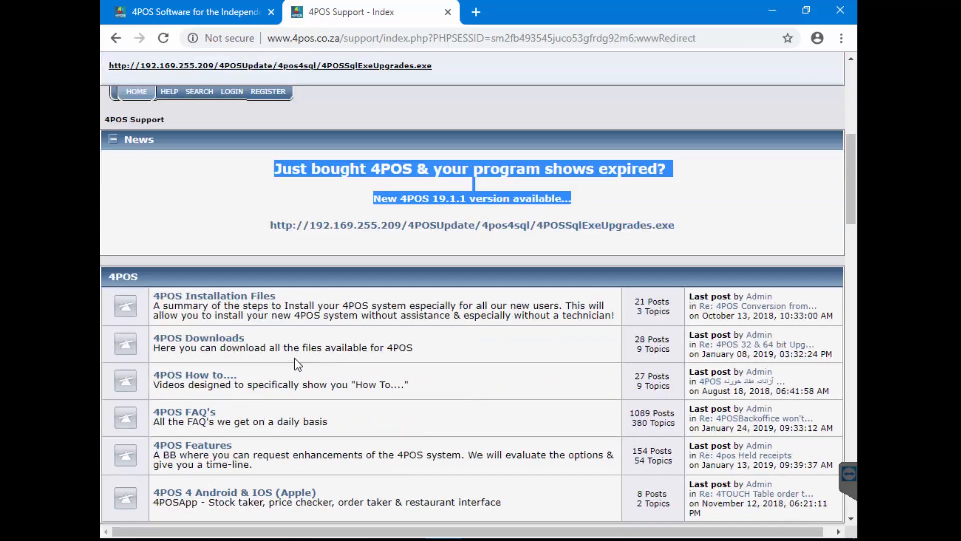
click(192, 343)
Step: Open the "4POS 32 & 64 bit Upgrades" topic and show its download link
scroll(426, 334, down, 2)
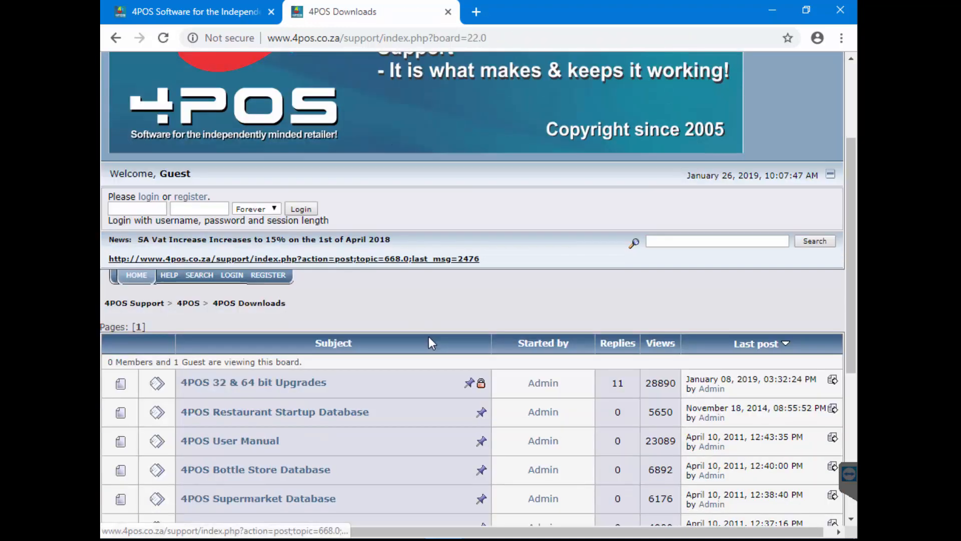
scroll(428, 337, down, 2)
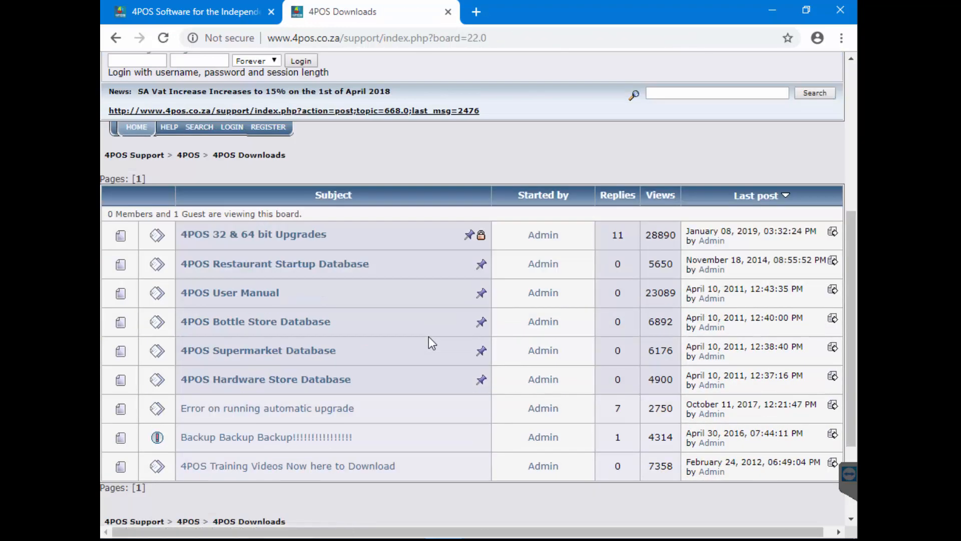
click(269, 237)
scroll(579, 303, down, 7)
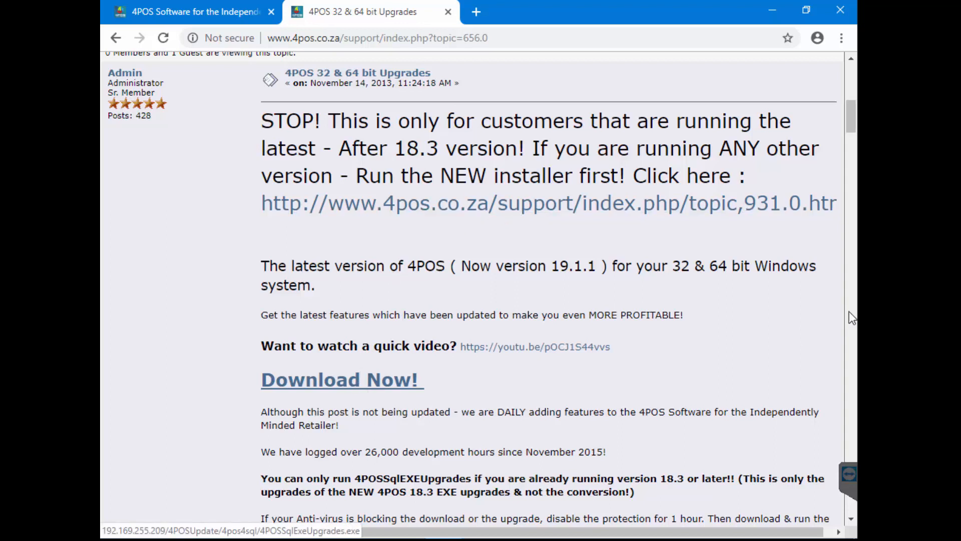
drag(851, 133, 851, 131)
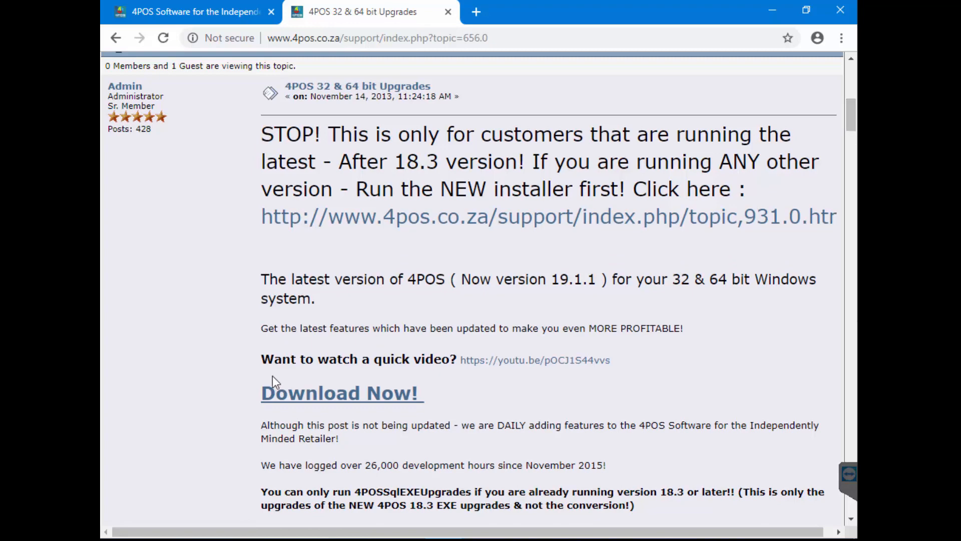
Step: Switch to File Explorer and inspect the path of the C:\4POSUpgrade folder and its 4POSSQLEXEUpgrades file
click(278, 539)
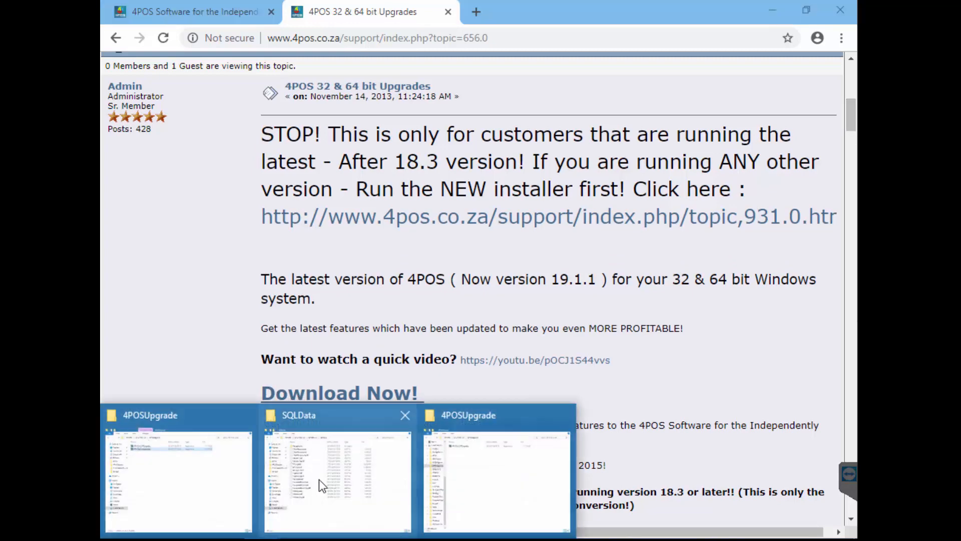
click(501, 470)
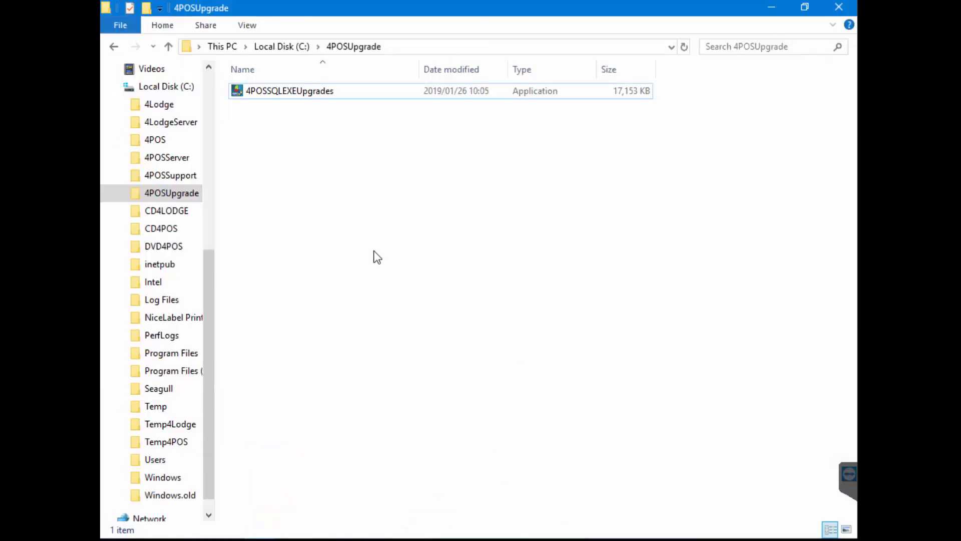
click(402, 47)
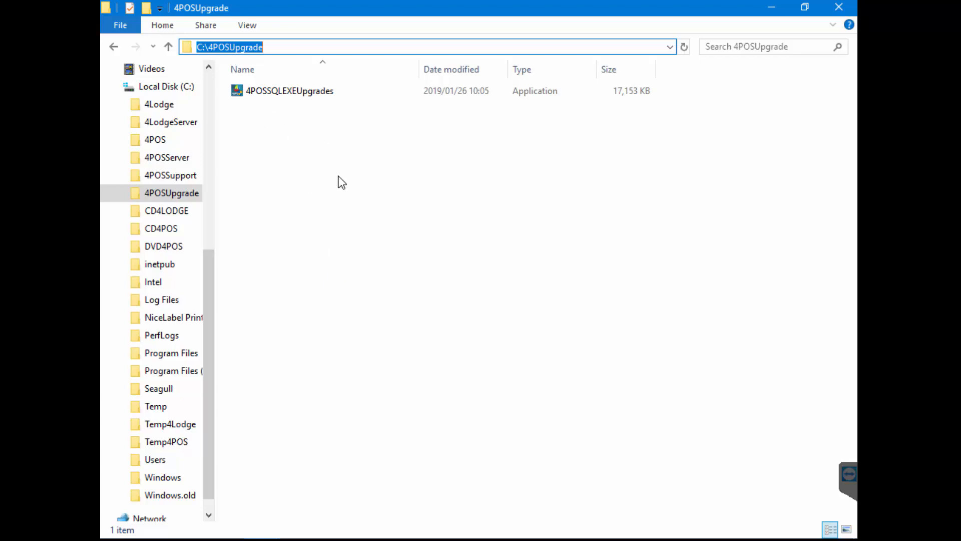
click(307, 95)
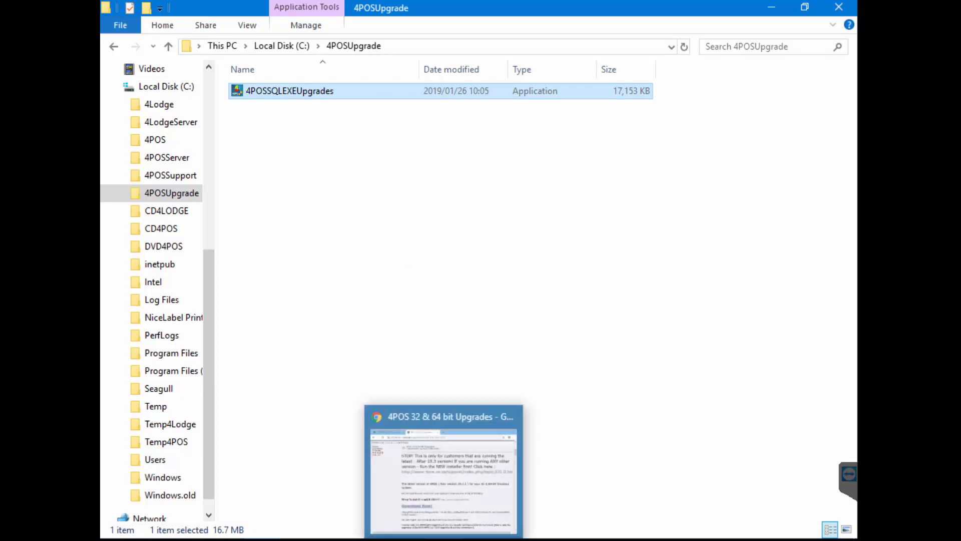
Step: Download the 4POSSqlExeUpgrades installer from the forum topic in Chrome and show it in its folder
click(463, 496)
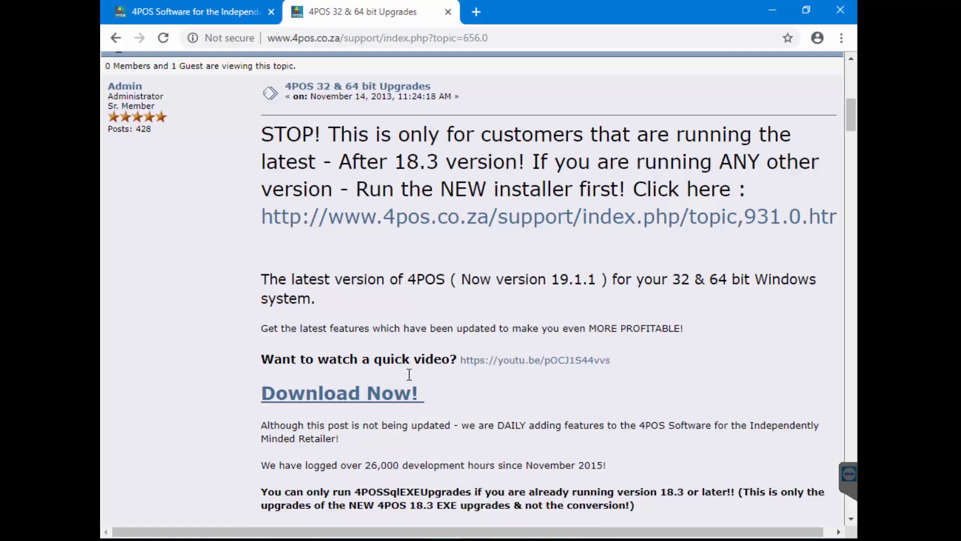
click(372, 399)
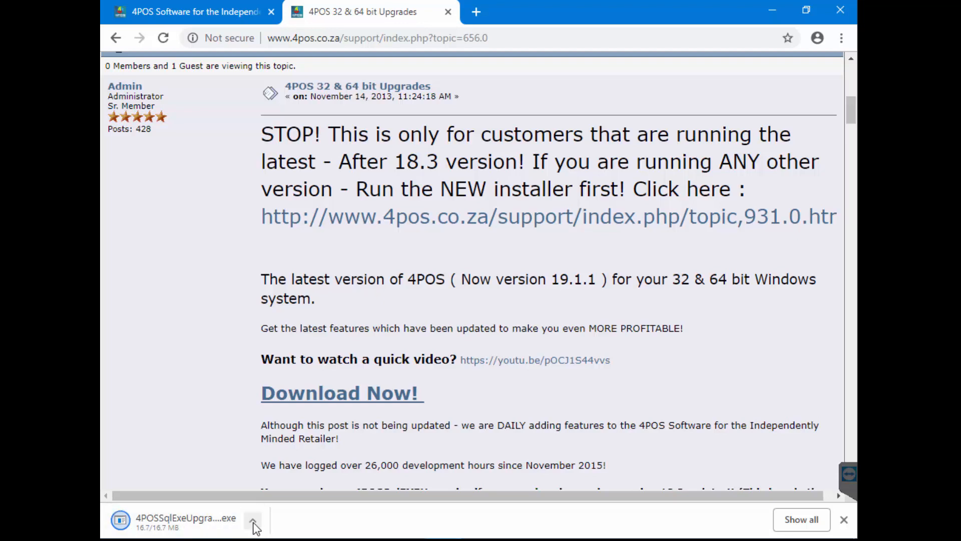
click(253, 521)
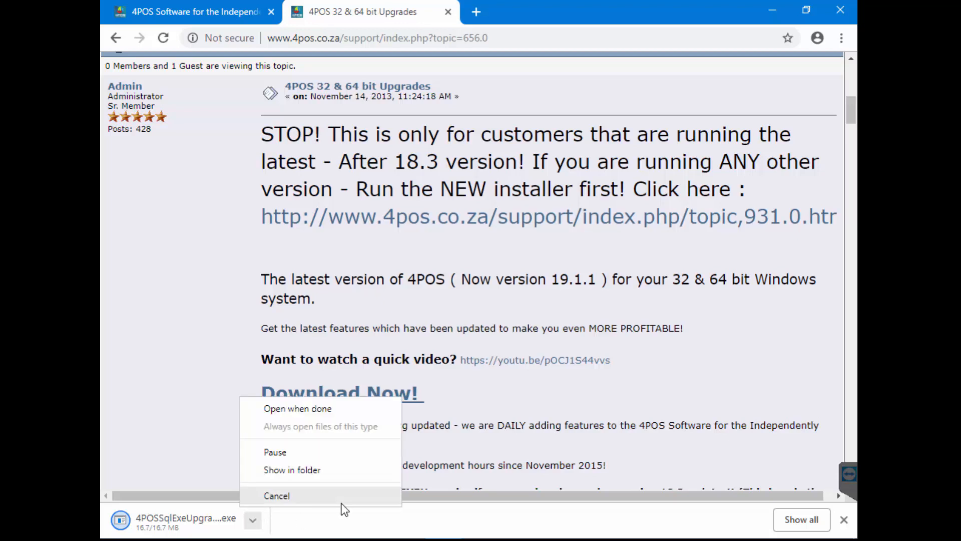
click(326, 473)
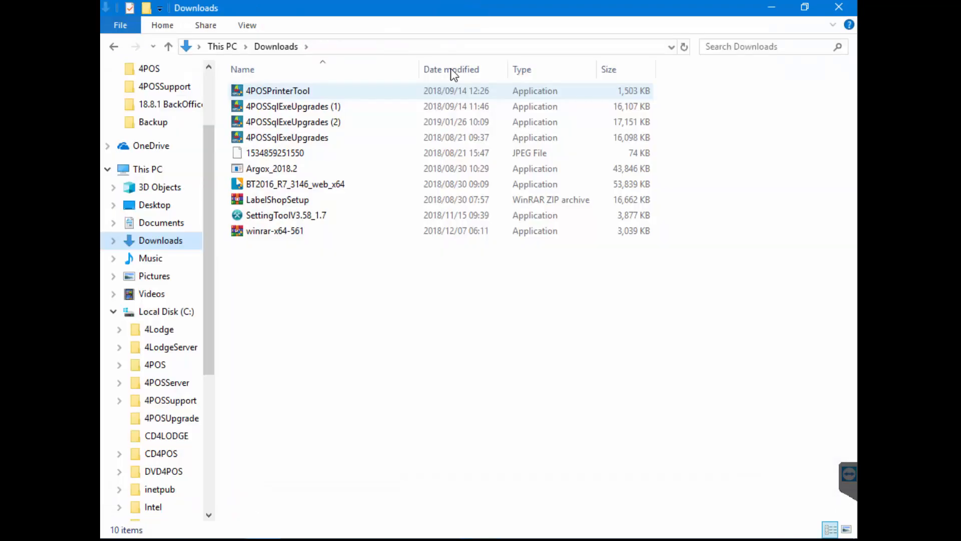
Step: Sort the Downloads folder by date modified, newest first, and copy the 4POSSqlExeUpgrades (2) file
click(449, 68)
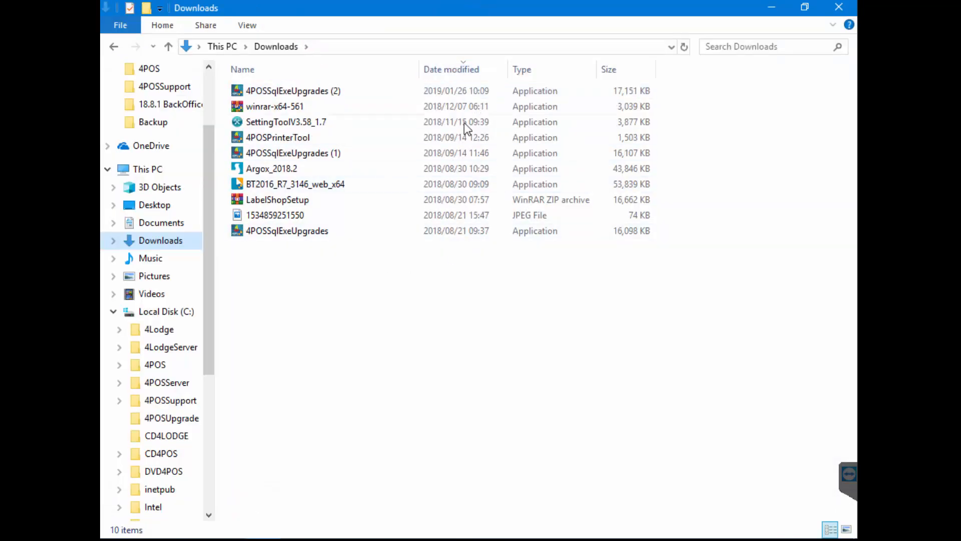
click(265, 92)
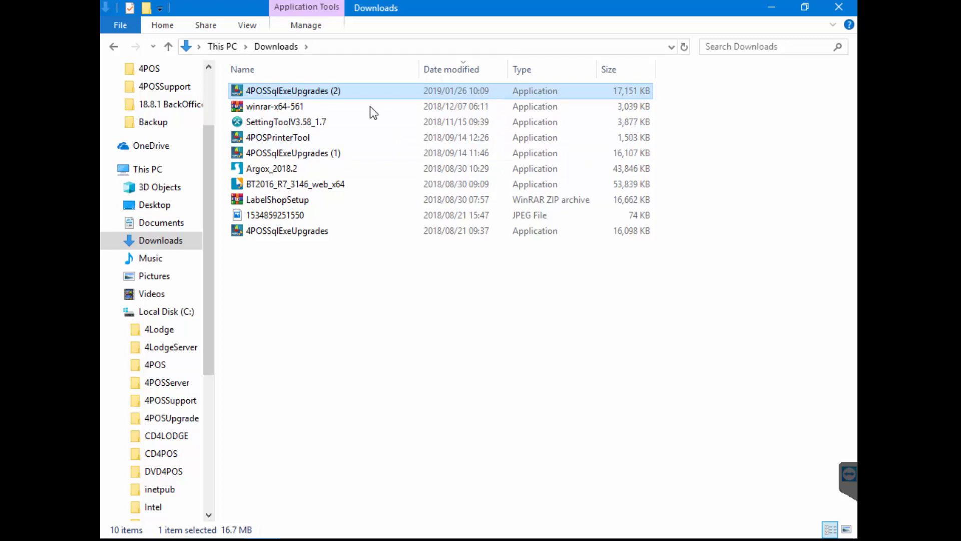
right_click(305, 91)
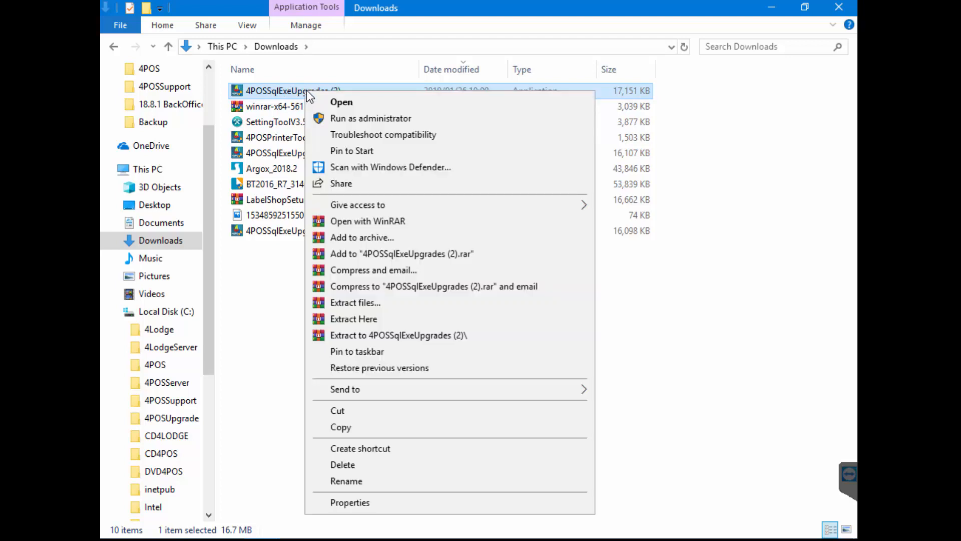
click(377, 428)
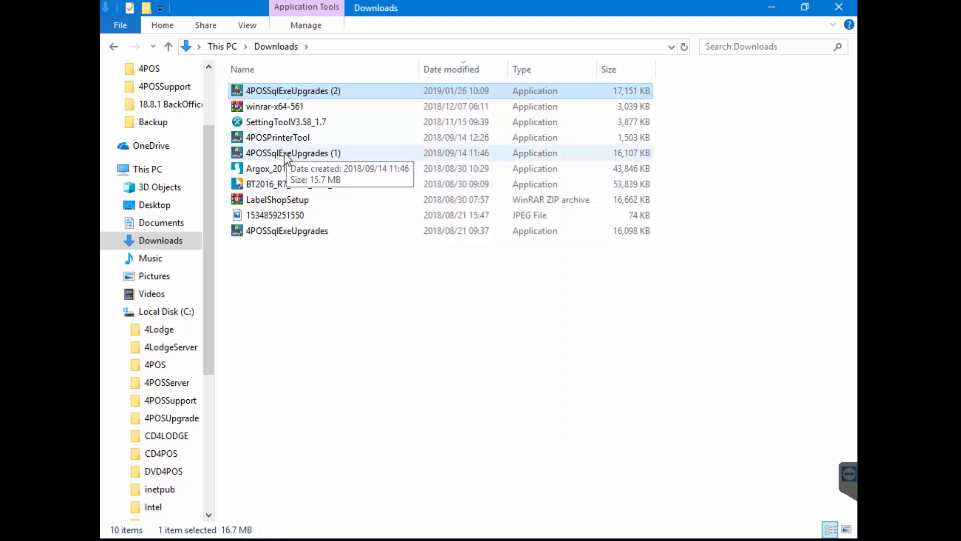
click(289, 154)
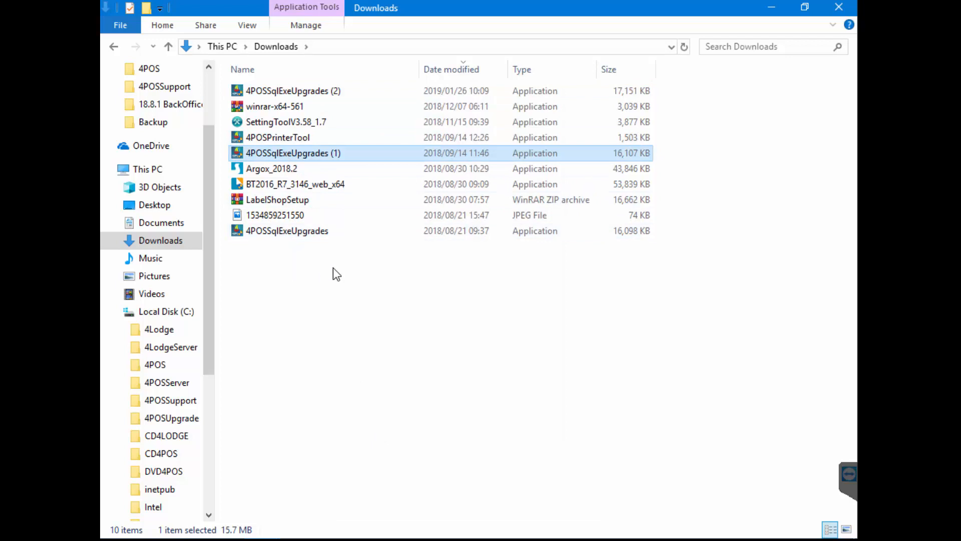
Step: Paste the copied 4POSSqlExeUpgrades (2) file into the C:\4POSUpgrade folder
click(281, 230)
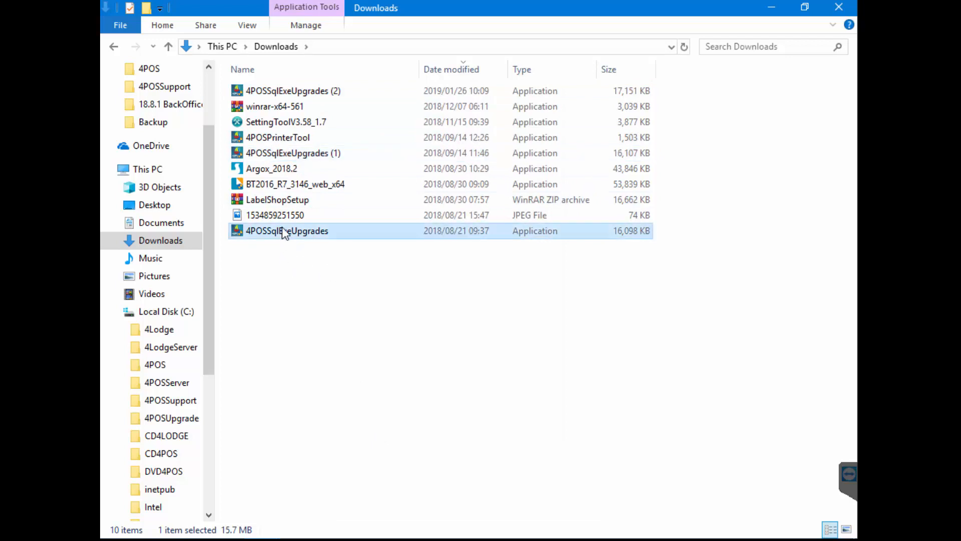
click(172, 420)
right_click(360, 244)
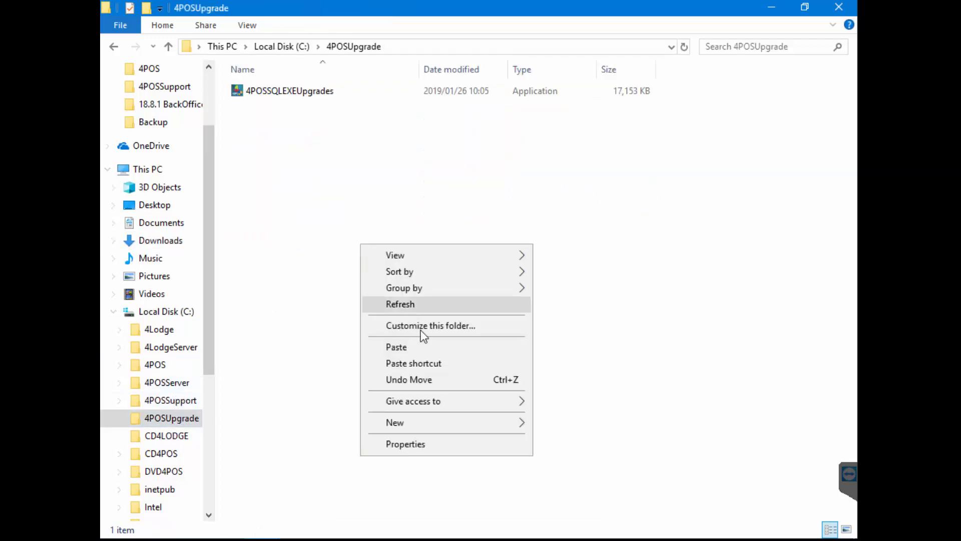
click(427, 348)
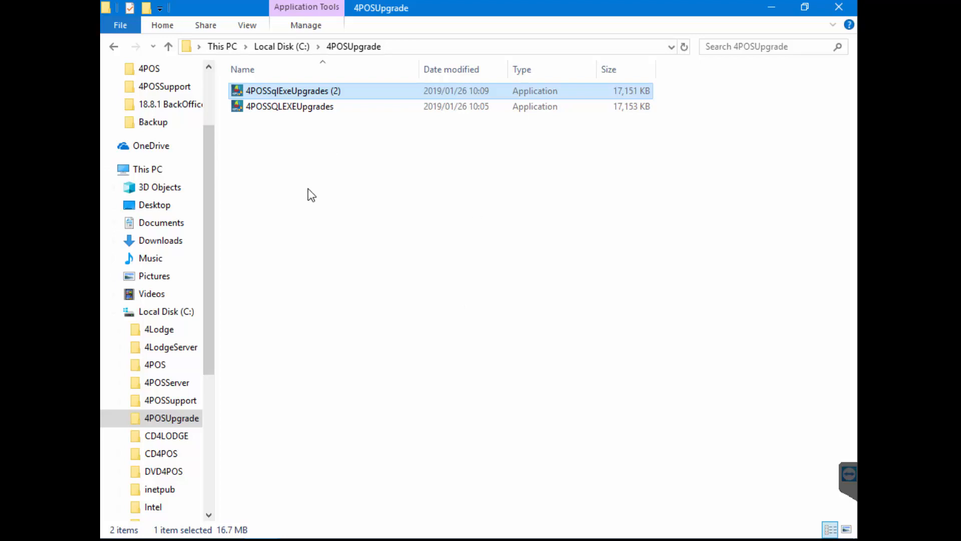
Step: Compare the two upgrade files in the 4POSUpgrade folder and delete 4POSSqlExeUpgrades (2)
click(281, 107)
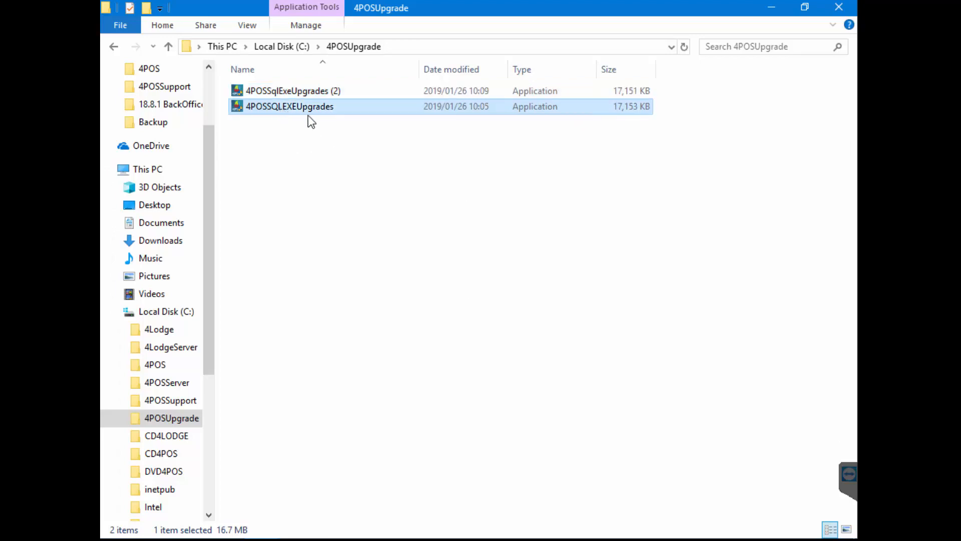
click(290, 92)
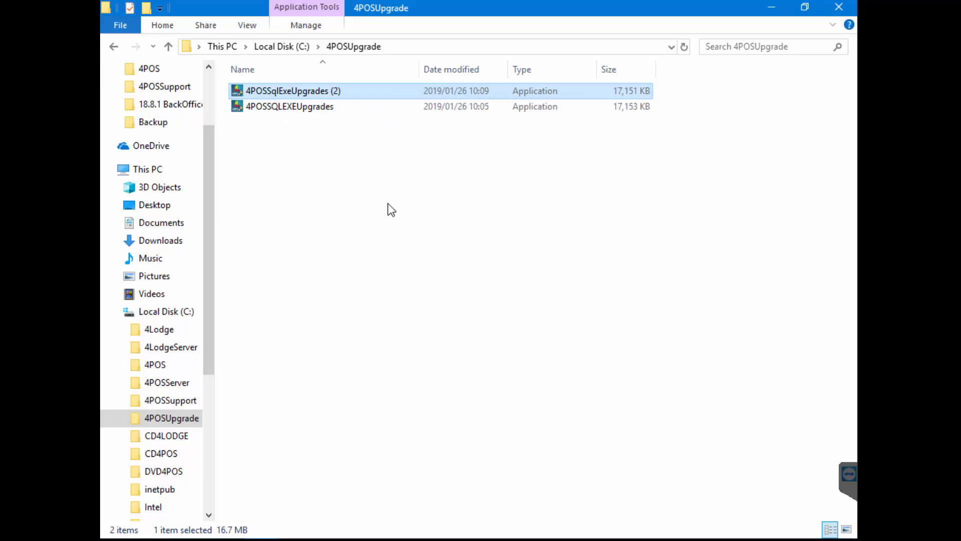
key(Delete)
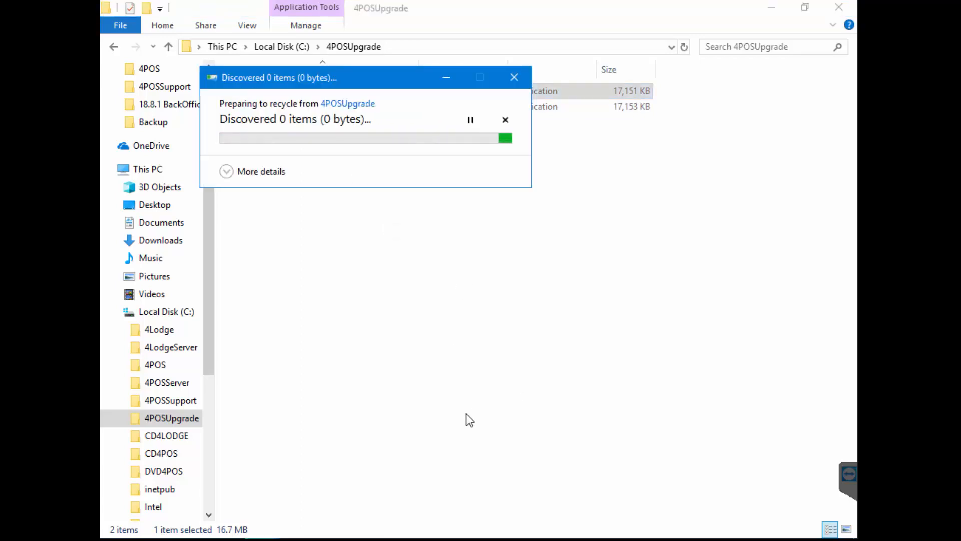
Step: Switch to Chrome and download the 4POSUpgrades file from the Download section at the foot of the 4pos.co.za home page
click(446, 539)
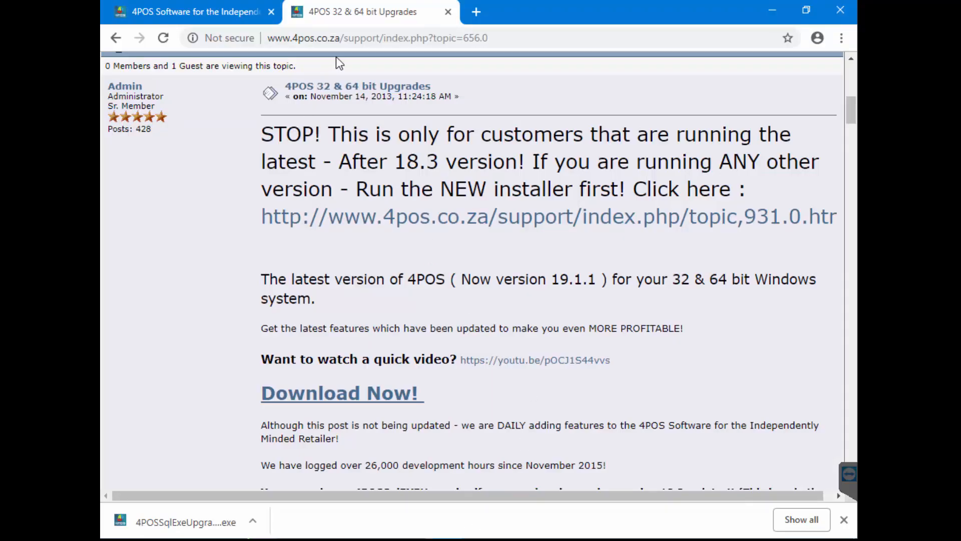
click(212, 14)
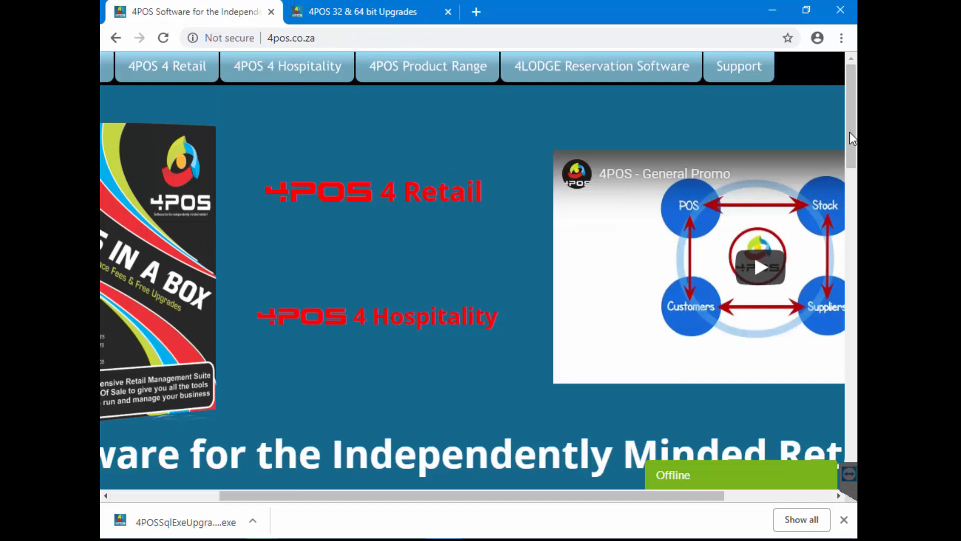
drag(851, 124, 851, 423)
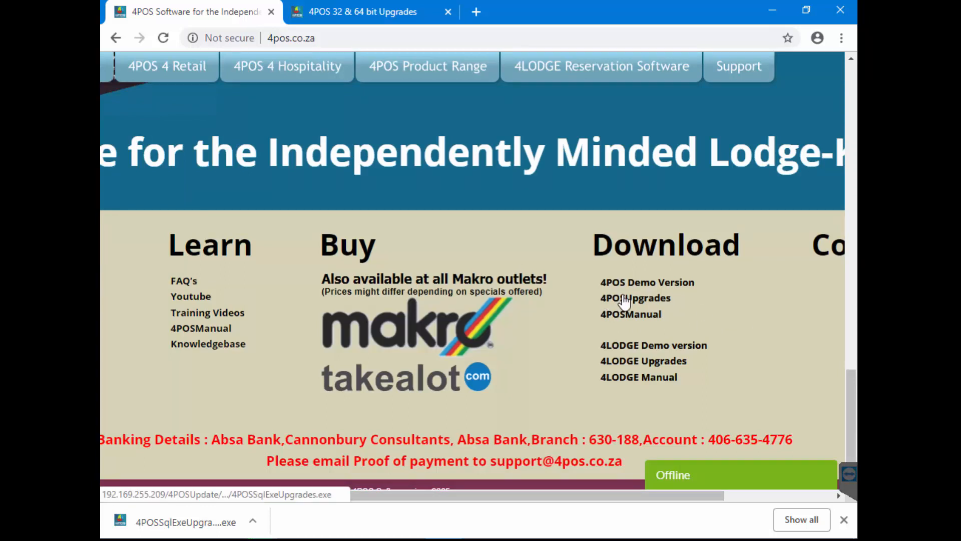
click(603, 298)
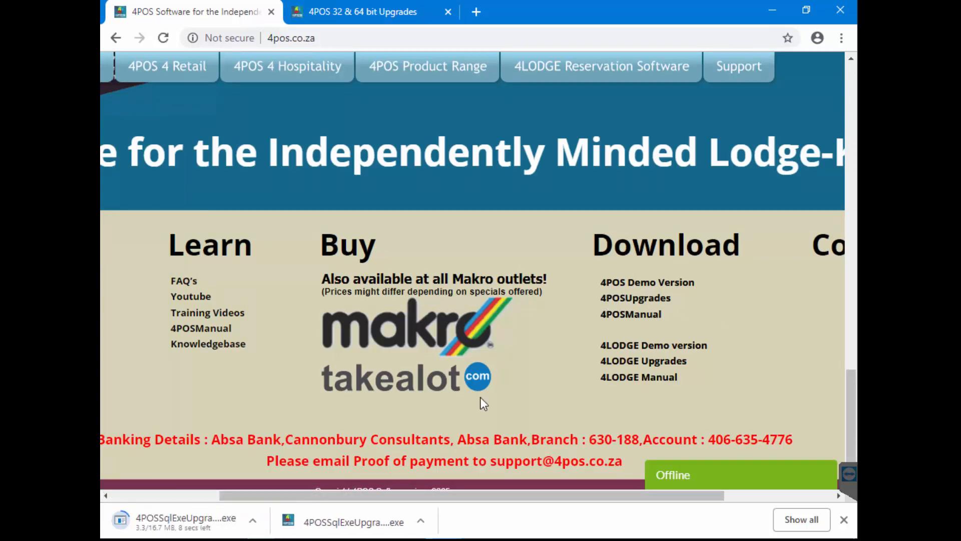